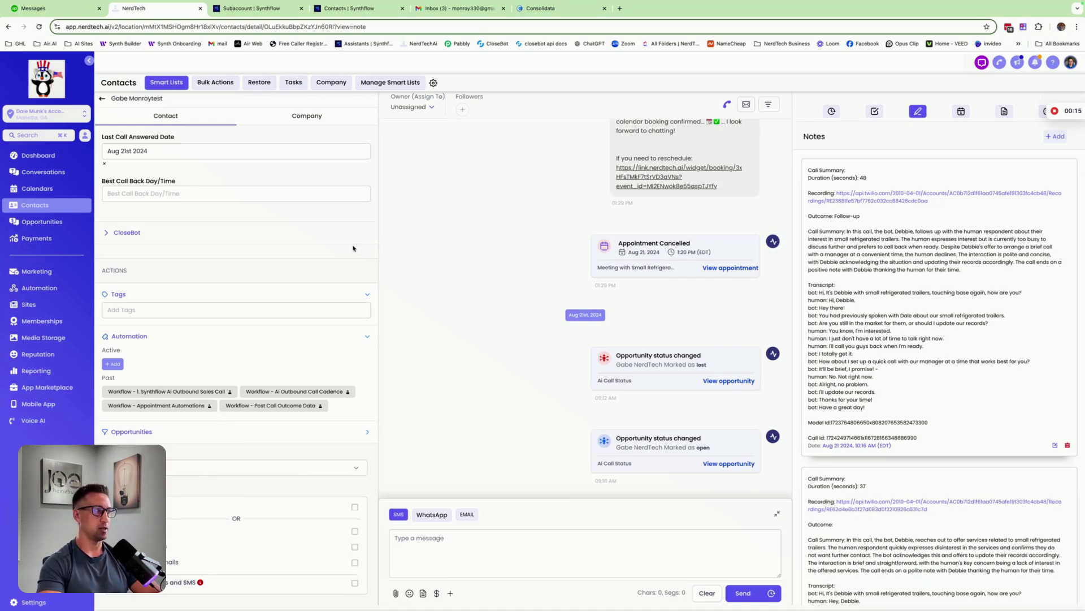
Add the contact to the '1. Synthflow Ai Outbound Sales Call' workflow under Automation.
{"action": "scroll", "coordinate": [353, 248], "scroll_direction": "up", "scroll_amount": 10}
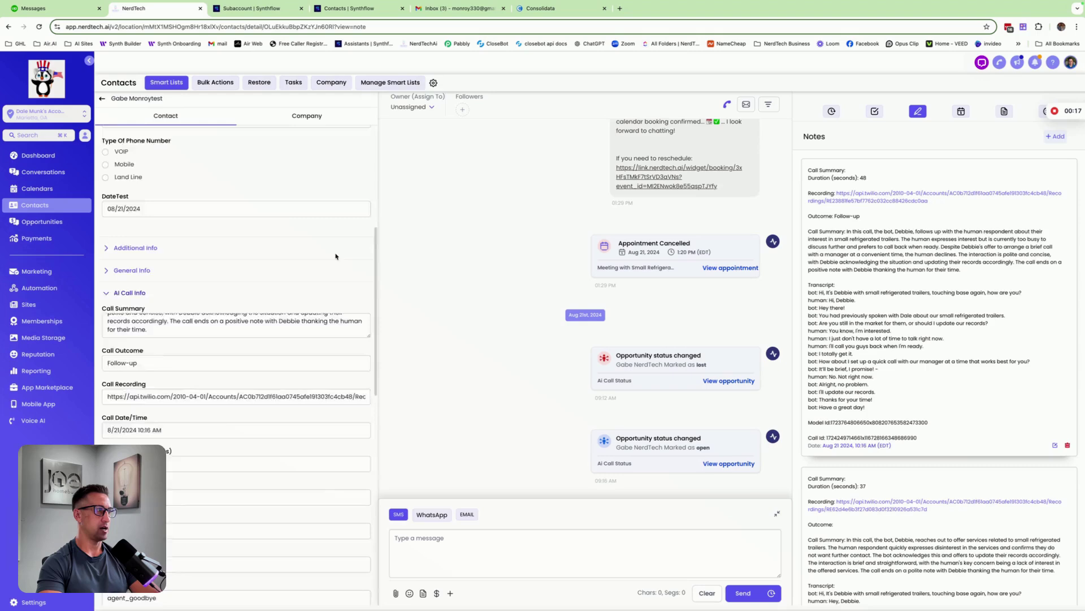
{"action": "scroll", "coordinate": [336, 257], "scroll_direction": "down", "scroll_amount": 10}
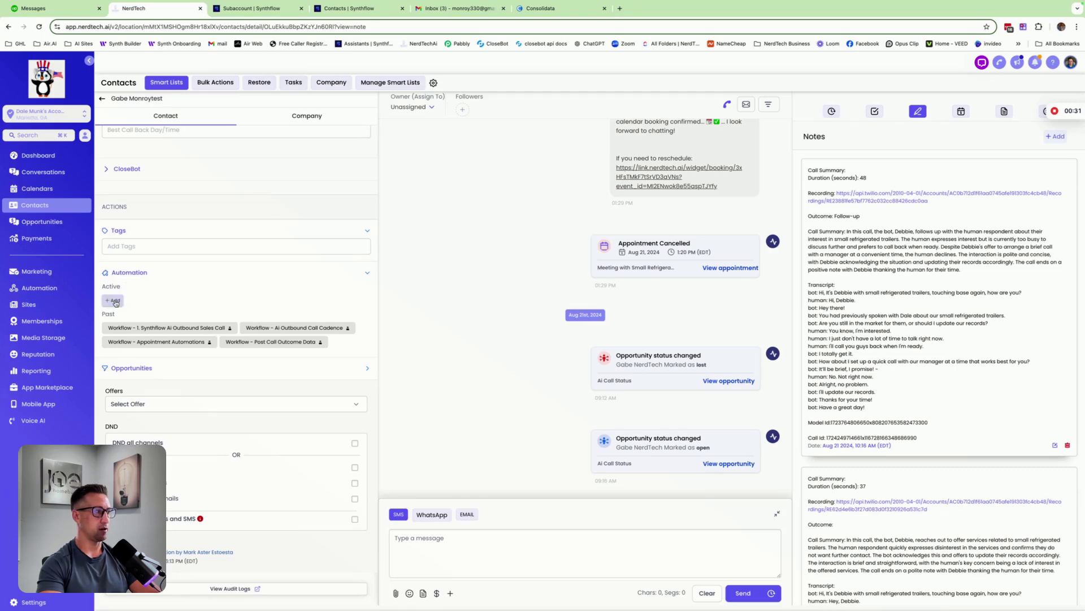
{"action": "left_click", "coordinate": [115, 302]}
{"action": "left_click", "coordinate": [454, 123]}
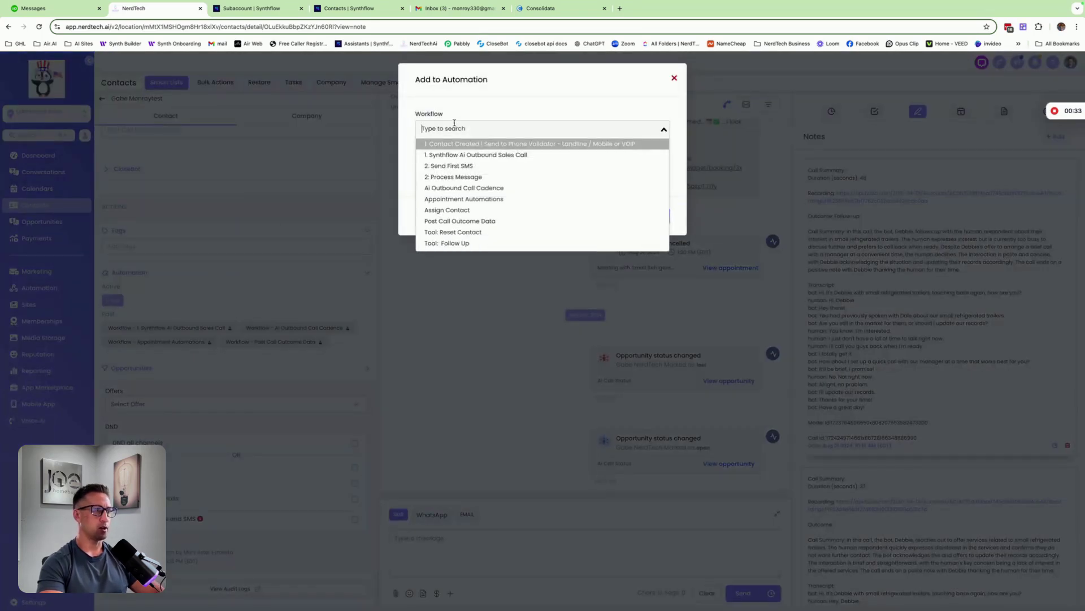
{"action": "left_click", "coordinate": [460, 157]}
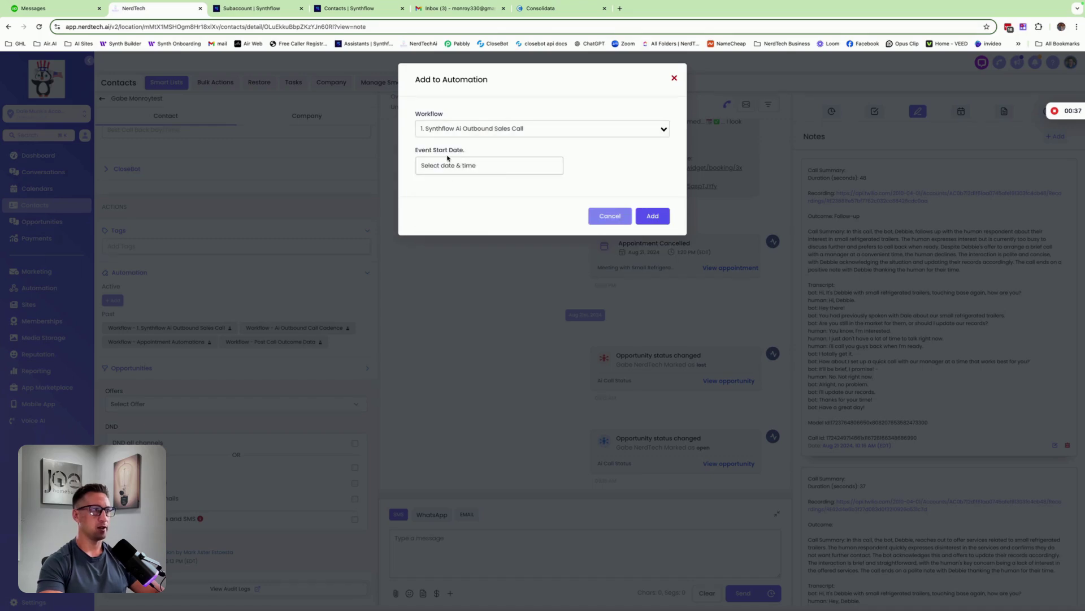
{"action": "left_click", "coordinate": [653, 217]}
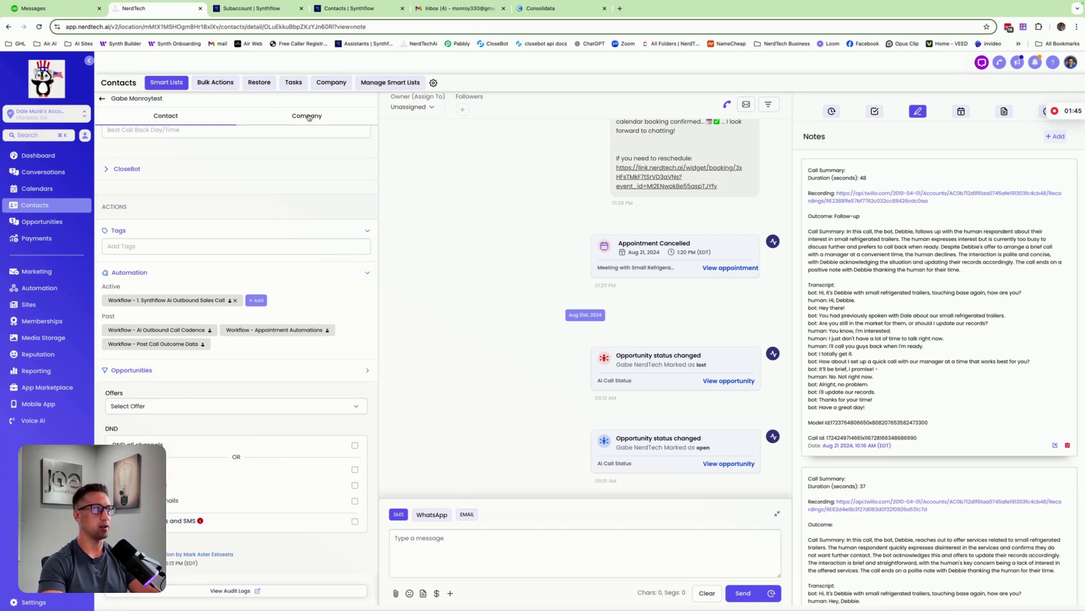
Reload the contact page and play the new call note's recording.
{"action": "left_click", "coordinate": [39, 27]}
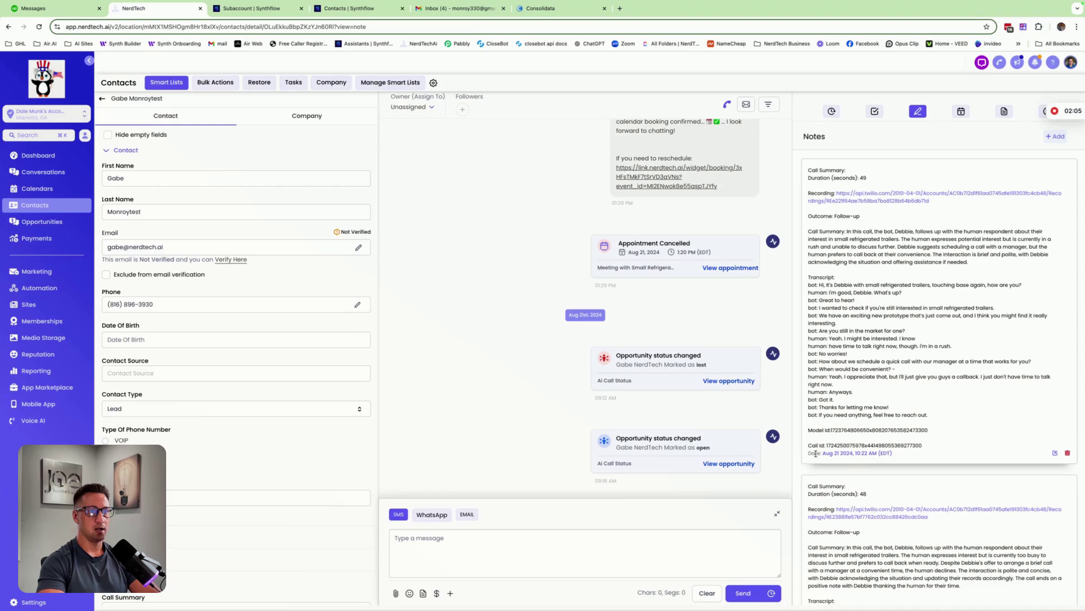
{"action": "left_click", "coordinate": [848, 196]}
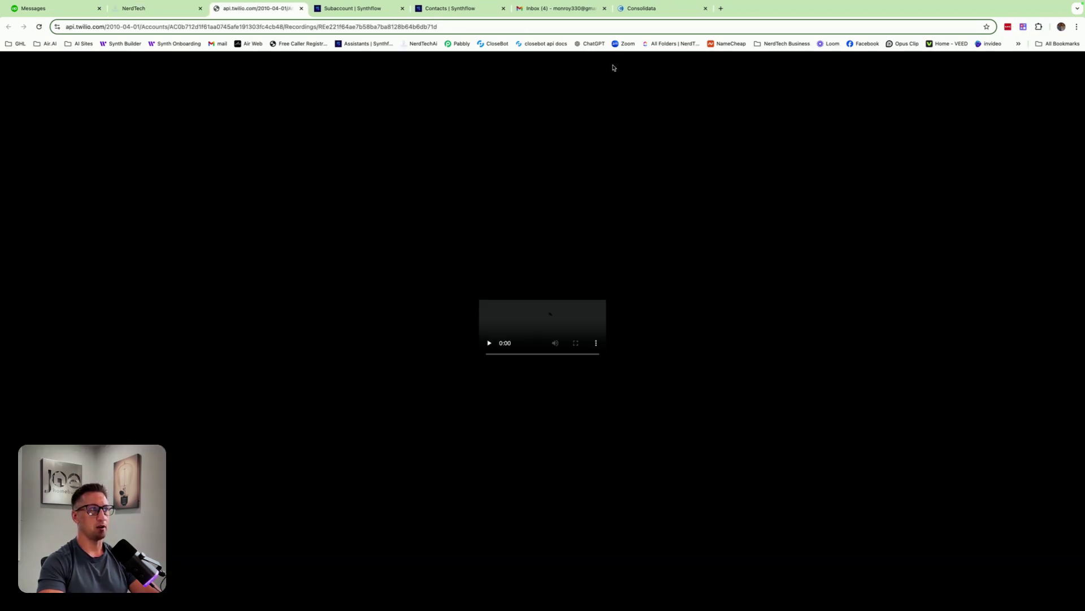
{"action": "left_click", "coordinate": [300, 8]}
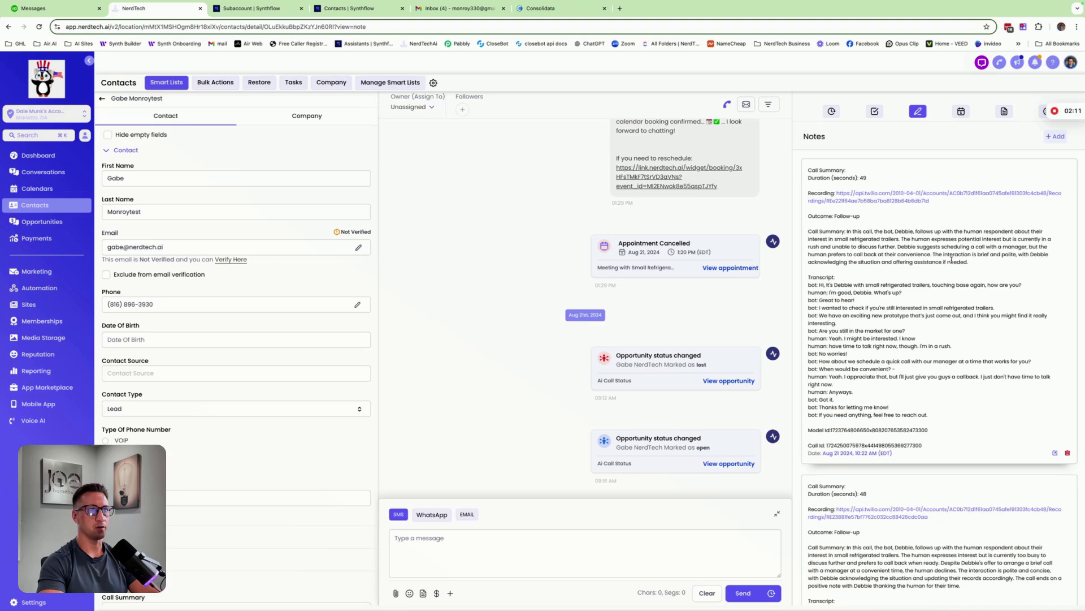
Highlight the note's Outcome: Follow-up line, call summary and call transcript.
{"action": "left_click_drag", "start_coordinate": [867, 216], "coordinate": [797, 220]}
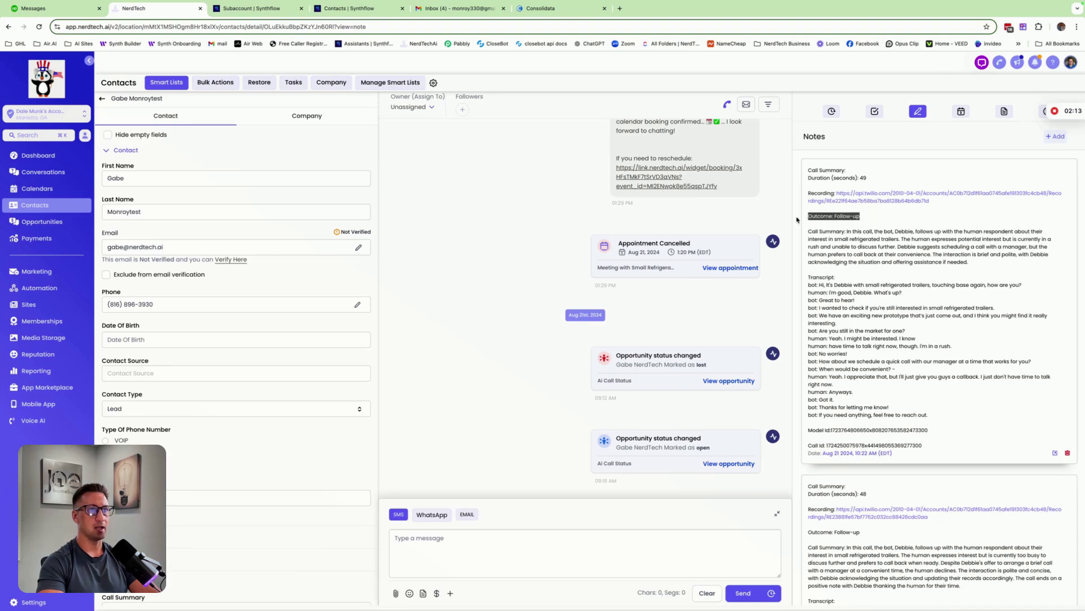
{"action": "left_click", "coordinate": [875, 218]}
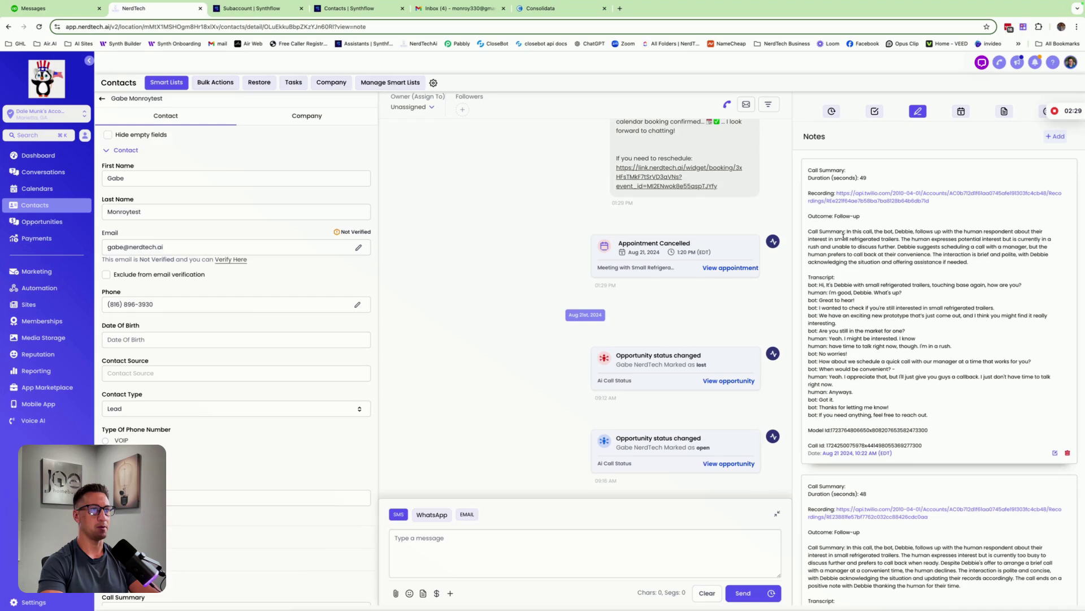
{"action": "left_click_drag", "start_coordinate": [972, 258], "coordinate": [805, 231]}
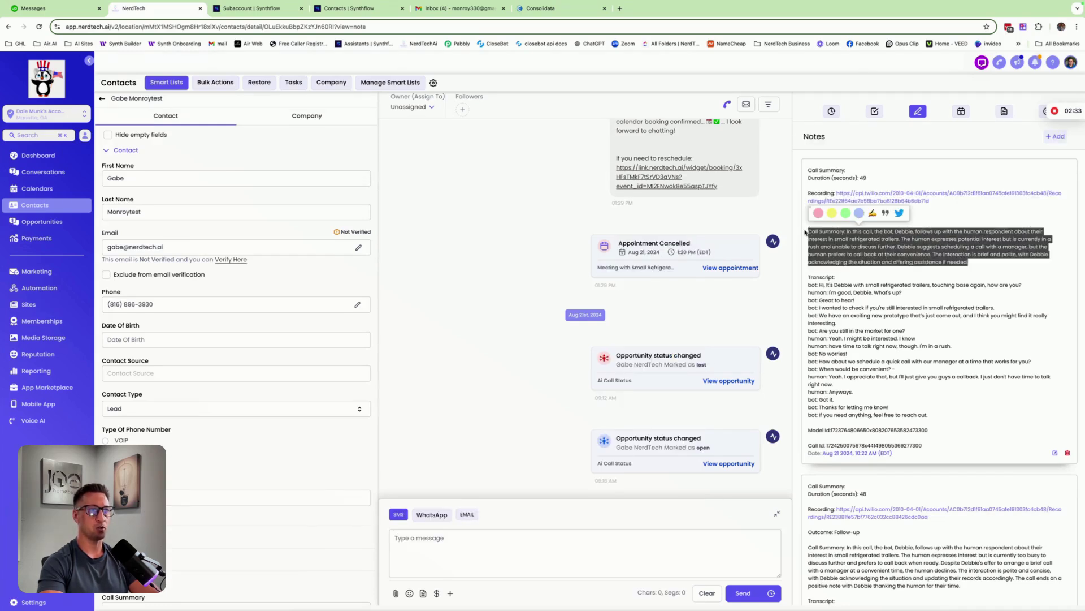
{"action": "left_click_drag", "start_coordinate": [879, 385], "coordinate": [810, 274]}
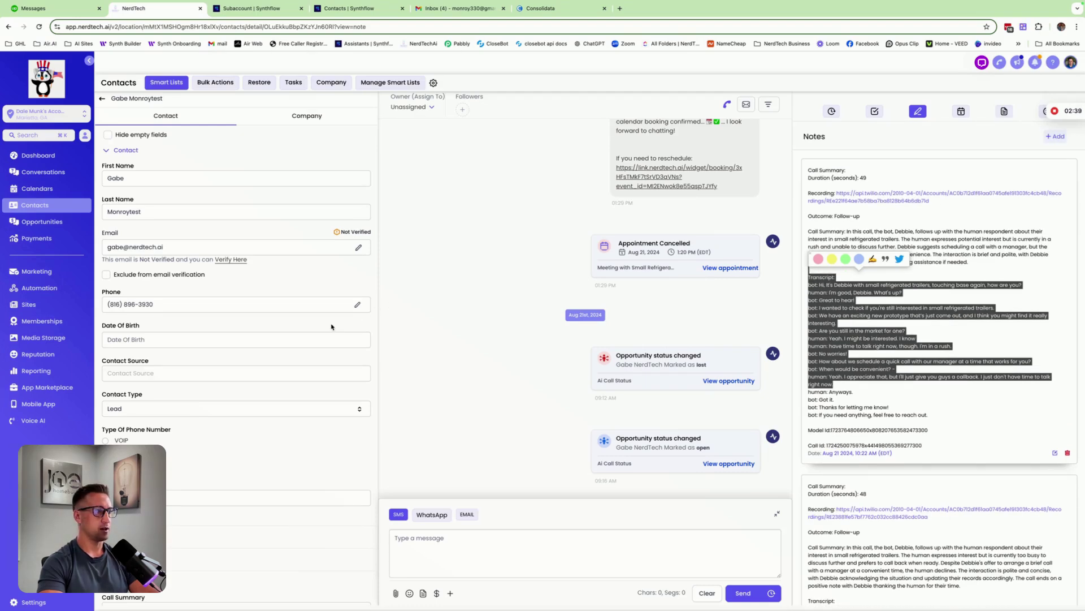
Scroll the contact panel to review the new AI call tags and AI Call Info fields.
{"action": "scroll", "coordinate": [289, 339], "scroll_direction": "down", "scroll_amount": 15}
{"action": "scroll", "coordinate": [288, 339], "scroll_direction": "down", "scroll_amount": 6}
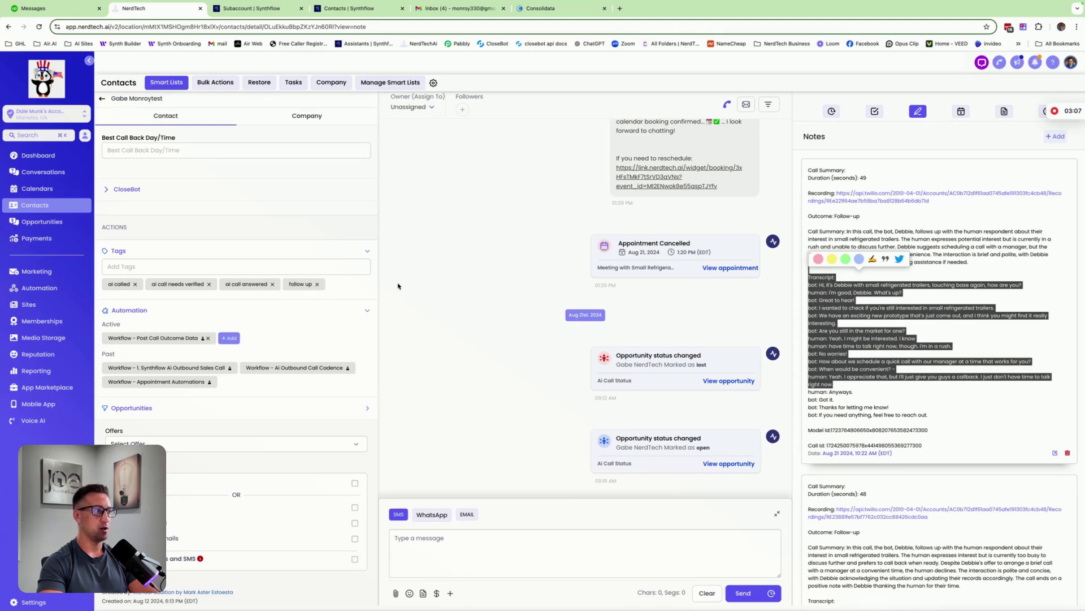
{"action": "scroll", "coordinate": [233, 277], "scroll_direction": "up", "scroll_amount": 3}
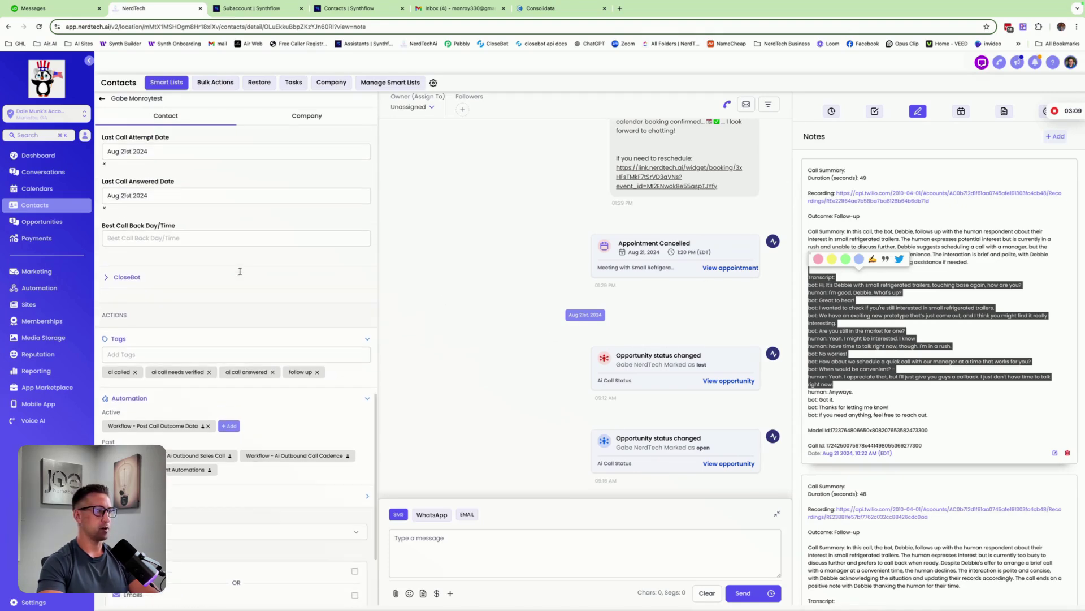
{"action": "scroll", "coordinate": [232, 277], "scroll_direction": "up", "scroll_amount": 5}
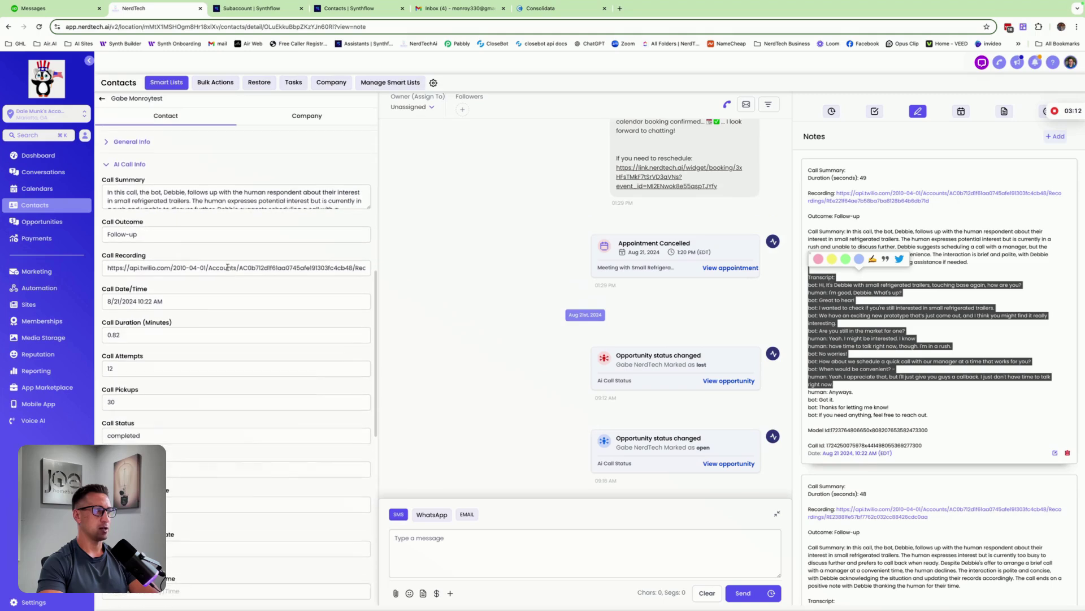
{"action": "left_click", "coordinate": [129, 165]}
{"action": "left_click", "coordinate": [129, 164]}
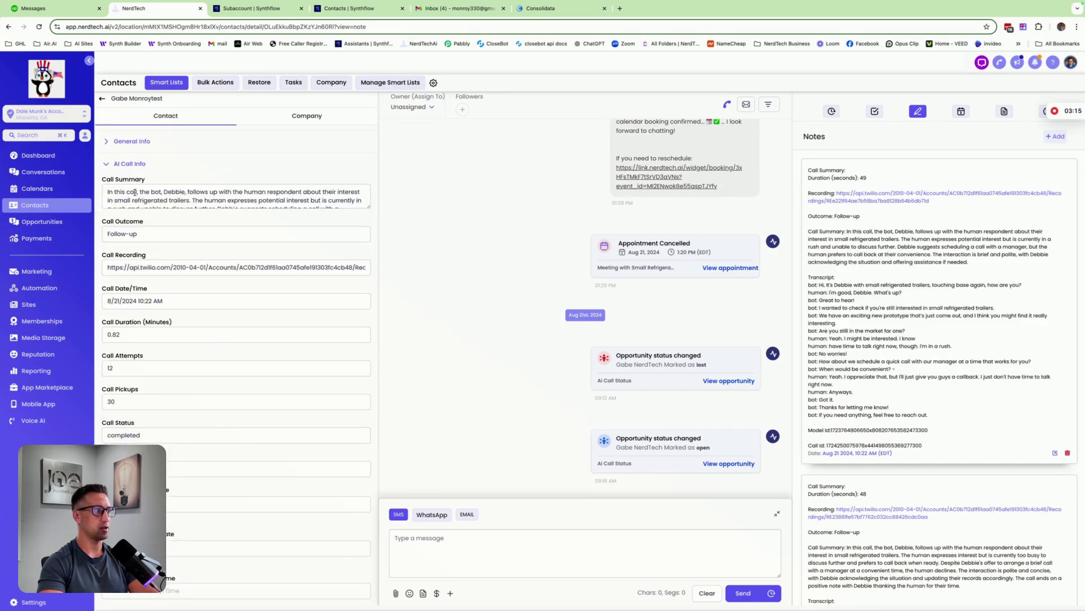
{"action": "left_click_drag", "start_coordinate": [223, 201], "coordinate": [131, 185]}
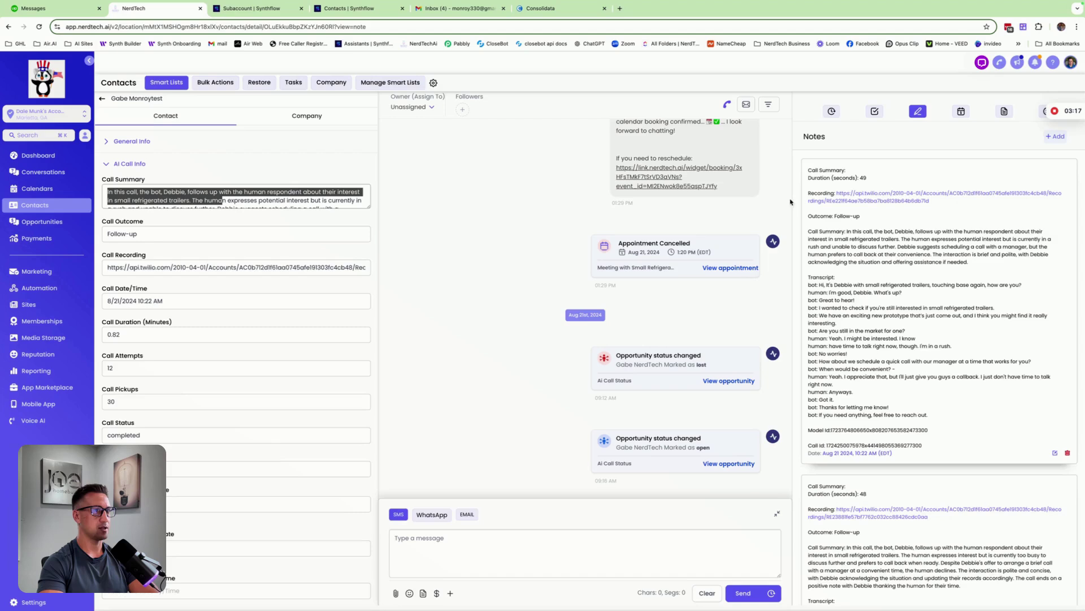
{"action": "left_click_drag", "start_coordinate": [194, 238], "coordinate": [127, 236]}
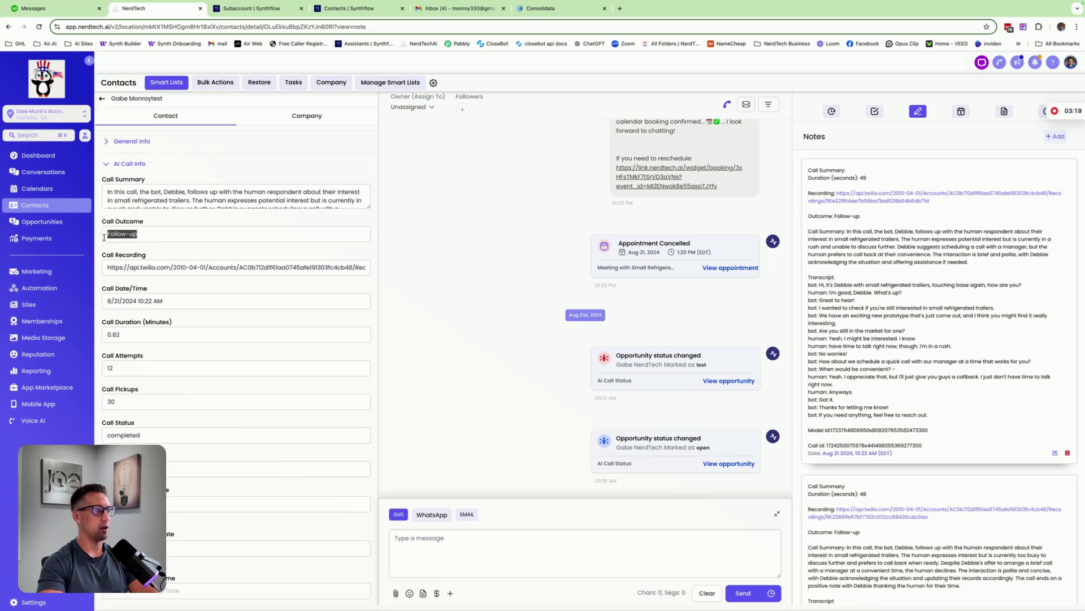
{"action": "scroll", "coordinate": [155, 305], "scroll_direction": "down", "scroll_amount": 3}
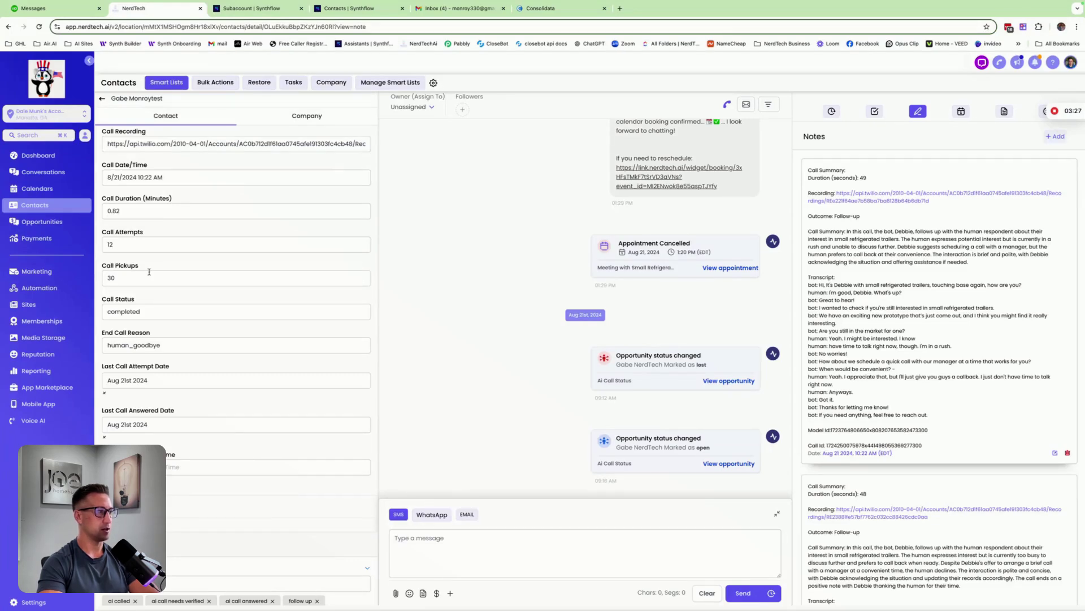
{"action": "scroll", "coordinate": [116, 261], "scroll_direction": "down", "scroll_amount": 1}
{"action": "left_click_drag", "start_coordinate": [141, 263], "coordinate": [105, 267]}
{"action": "left_click_drag", "start_coordinate": [170, 298], "coordinate": [96, 295]}
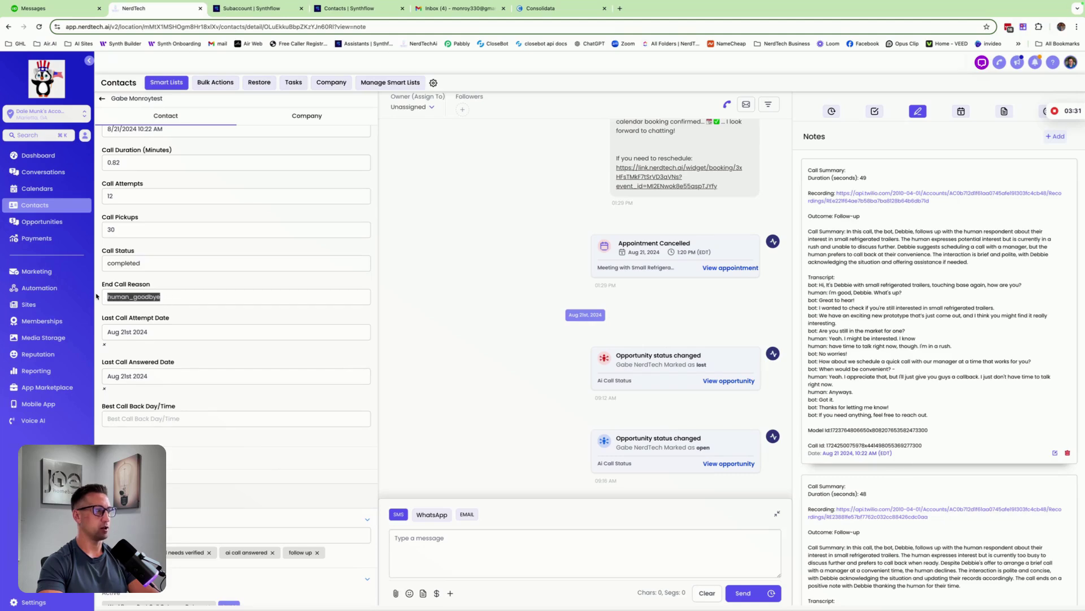
{"action": "left_click_drag", "start_coordinate": [164, 332], "coordinate": [102, 333]}
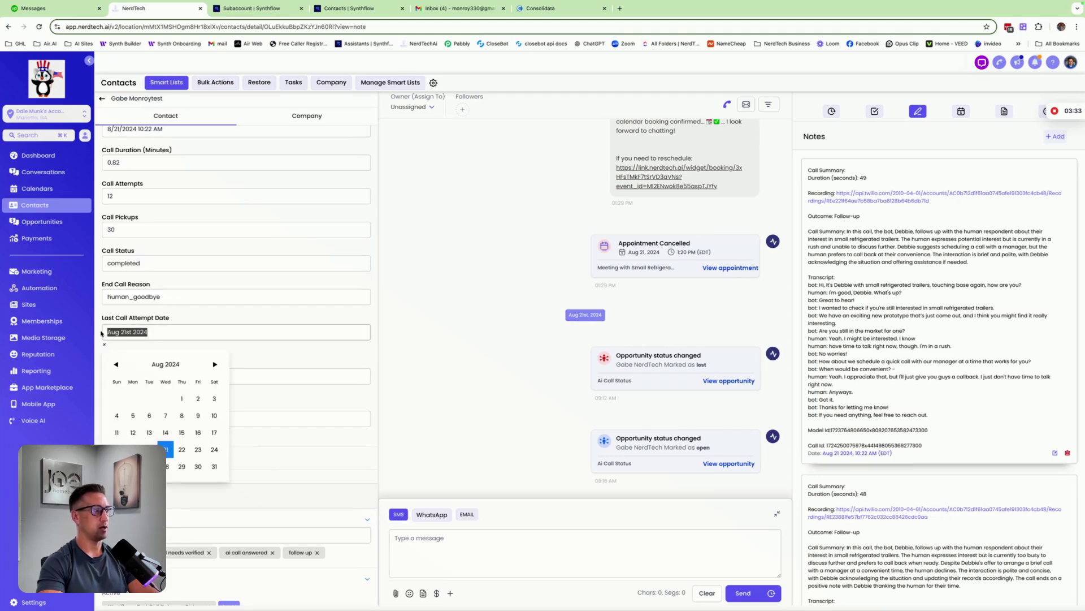
{"action": "left_click", "coordinate": [176, 318]}
{"action": "scroll", "coordinate": [178, 320], "scroll_direction": "down", "scroll_amount": 1}
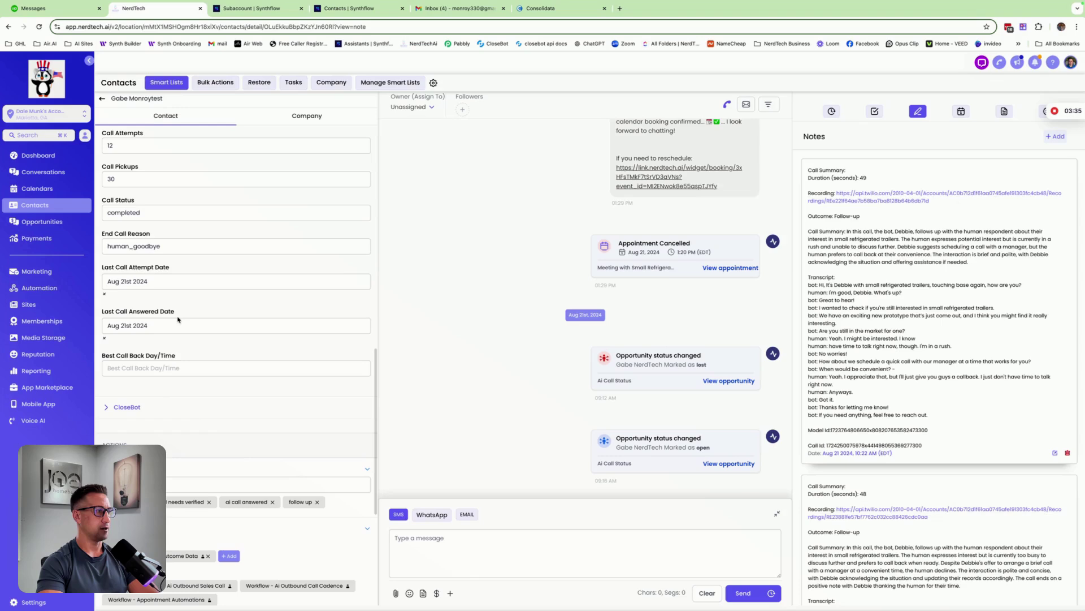
{"action": "left_click_drag", "start_coordinate": [162, 326], "coordinate": [104, 326]}
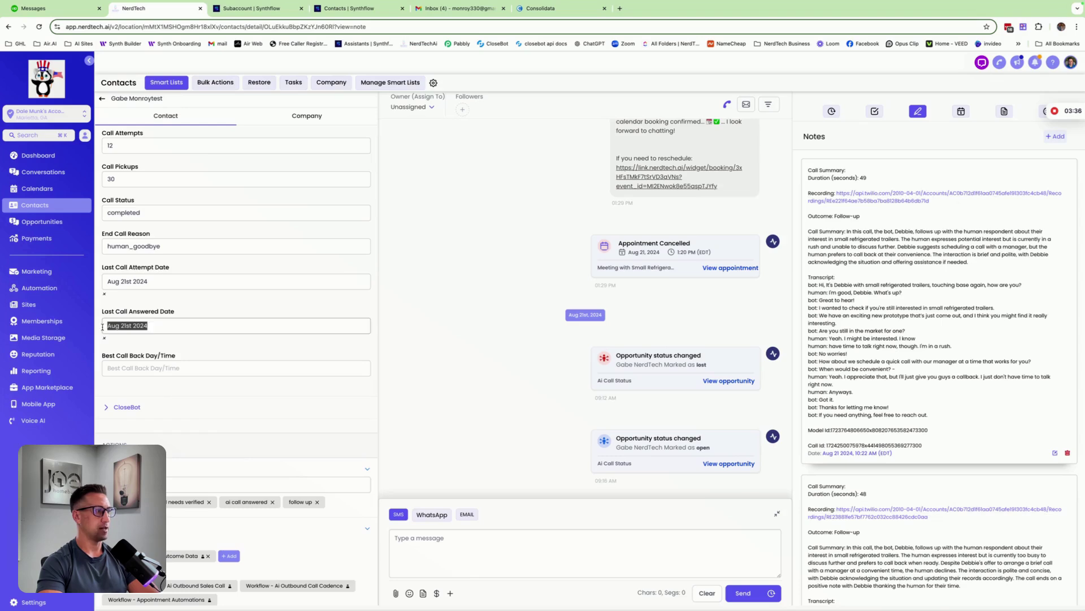
{"action": "left_click", "coordinate": [202, 306]}
{"action": "scroll", "coordinate": [161, 353], "scroll_direction": "down", "scroll_amount": 1}
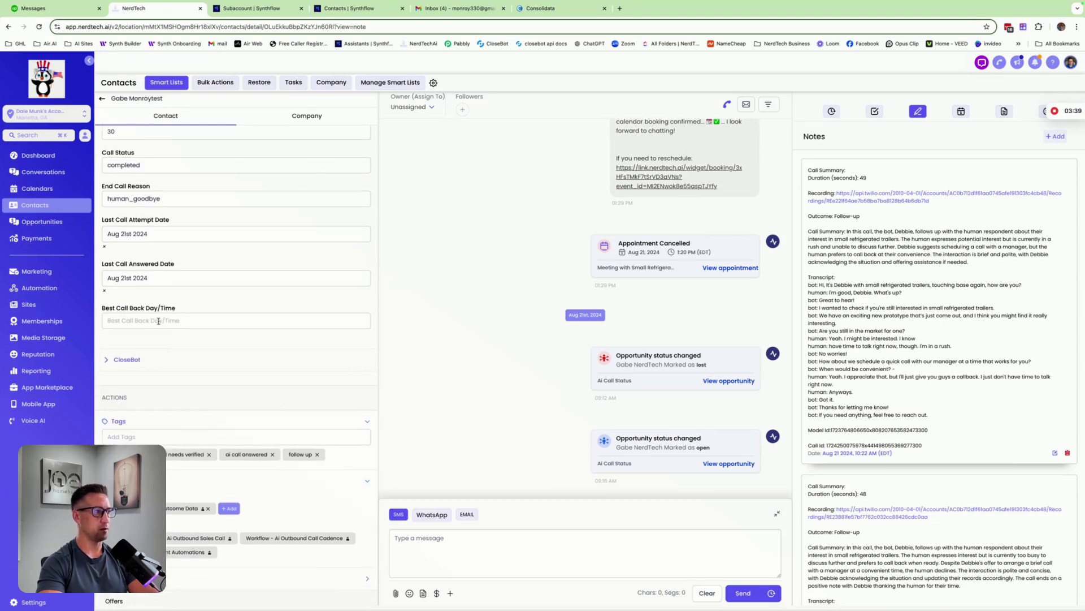
{"action": "left_click", "coordinate": [156, 321]}
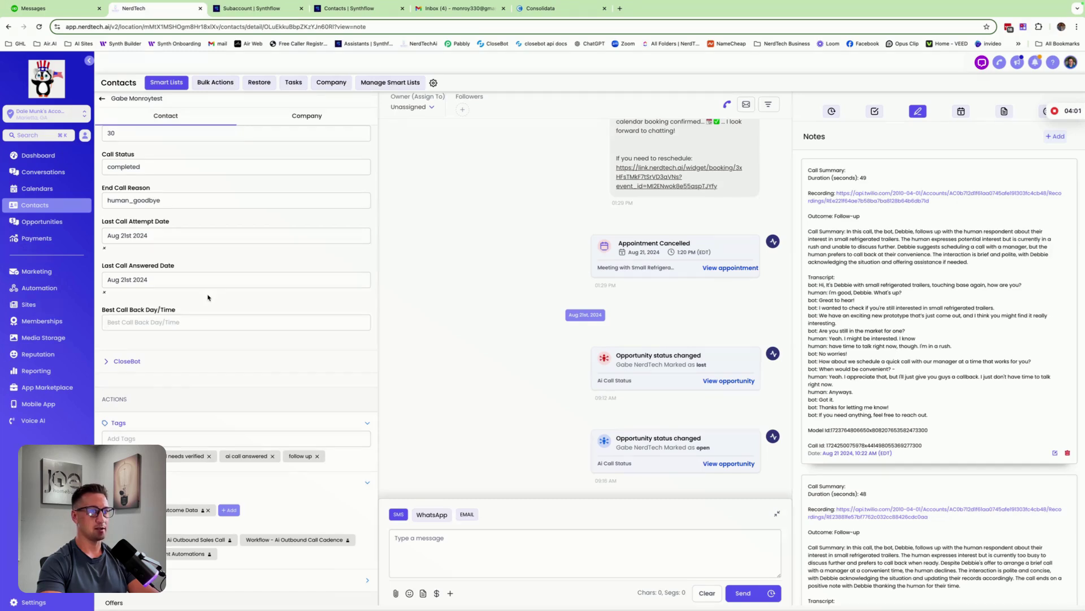
{"action": "scroll", "coordinate": [209, 293], "scroll_direction": "up", "scroll_amount": 1}
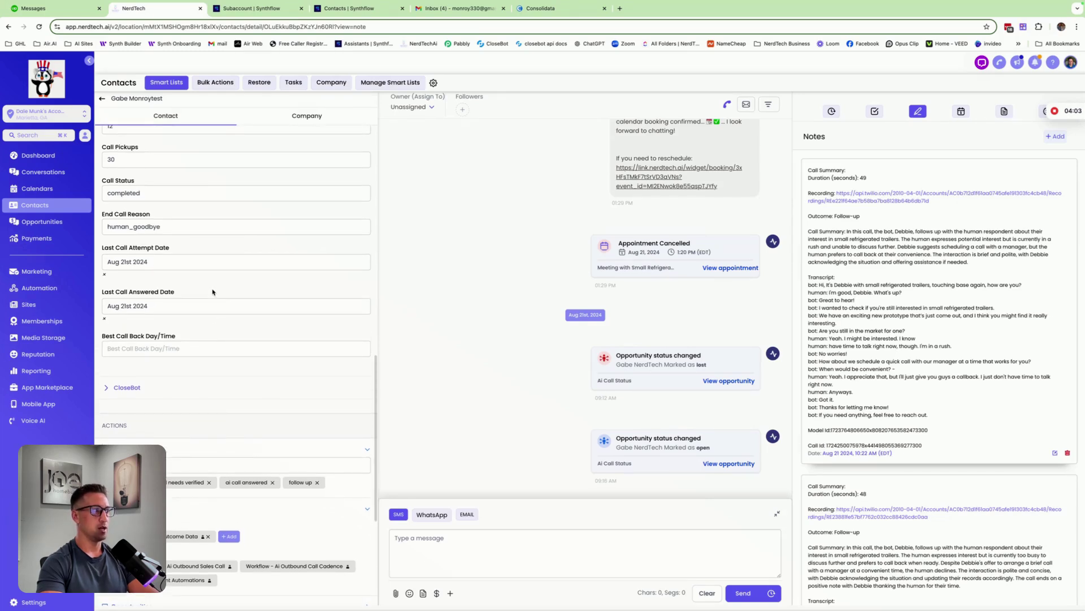
{"action": "scroll", "coordinate": [210, 291], "scroll_direction": "up", "scroll_amount": 5}
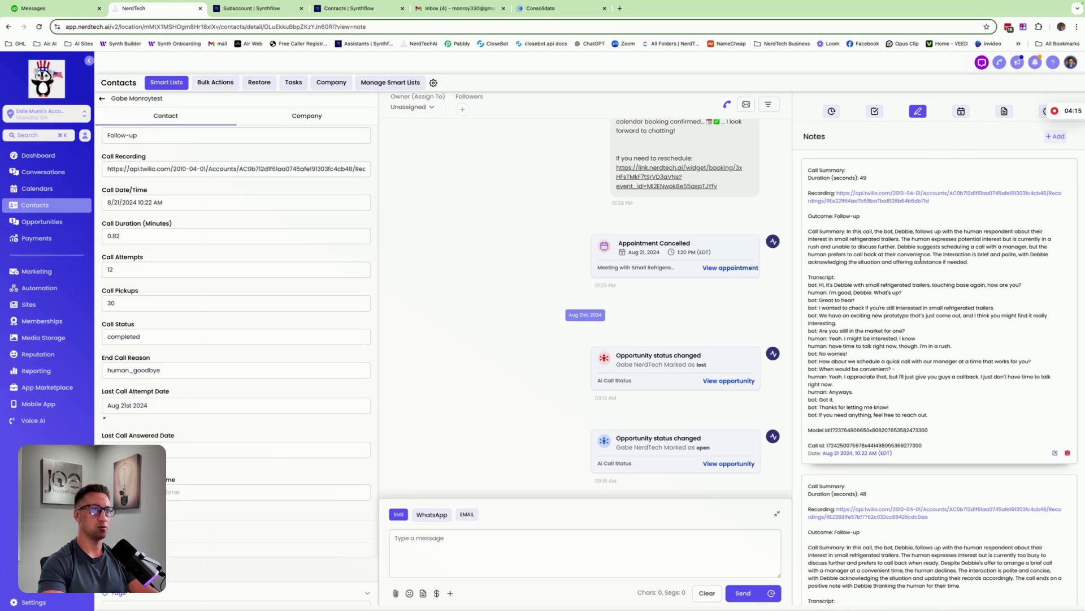
{"action": "scroll", "coordinate": [284, 226], "scroll_direction": "up", "scroll_amount": 10}
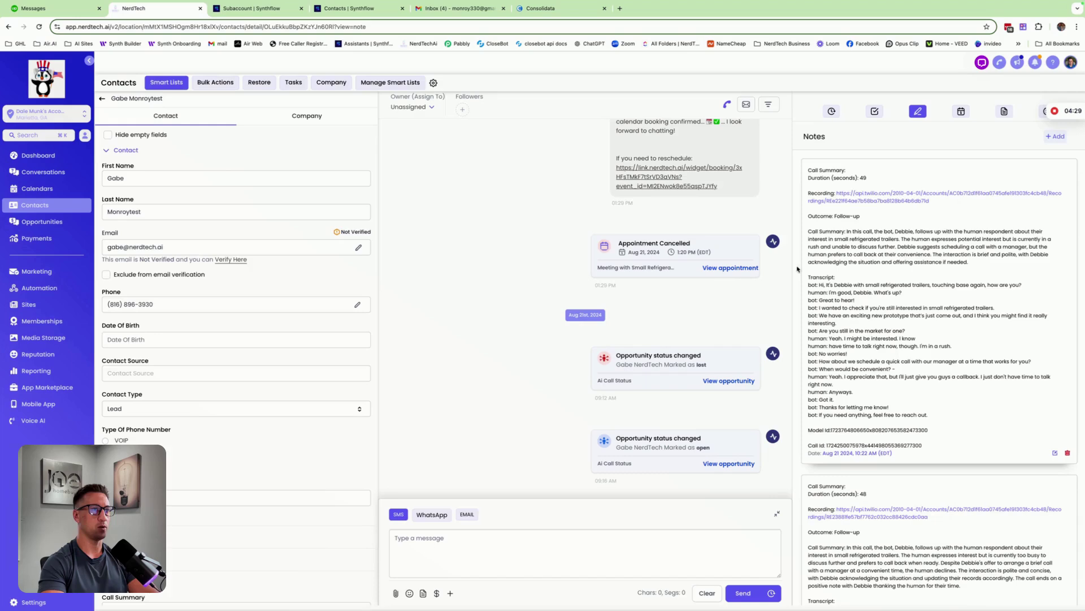
{"action": "scroll", "coordinate": [287, 264], "scroll_direction": "down", "scroll_amount": 15}
{"action": "scroll", "coordinate": [287, 264], "scroll_direction": "down", "scroll_amount": 5}
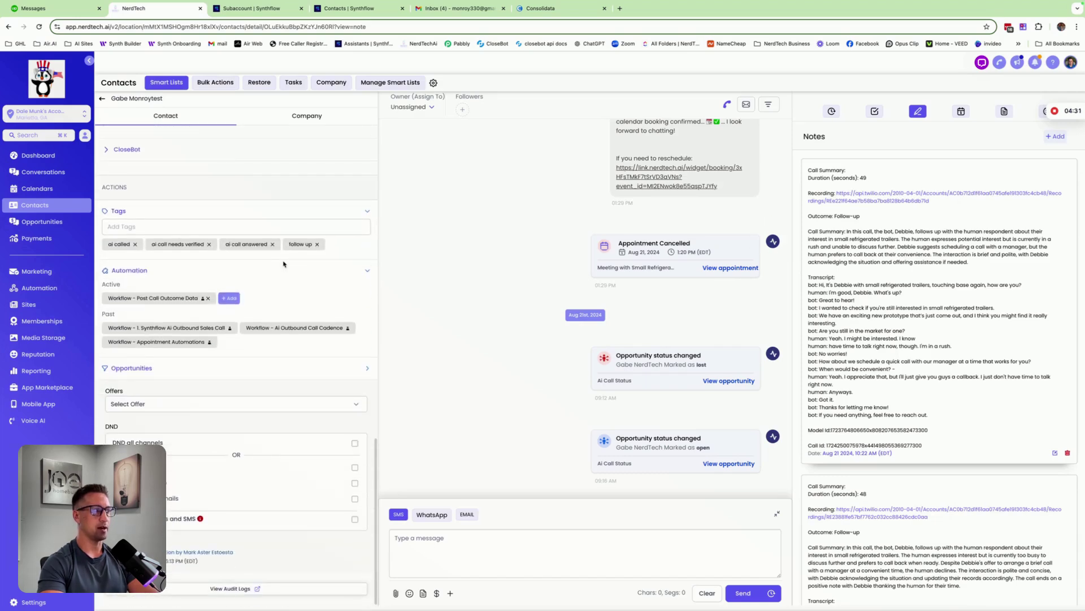
{"action": "scroll", "coordinate": [286, 260], "scroll_direction": "up", "scroll_amount": 5}
{"action": "scroll", "coordinate": [266, 259], "scroll_direction": "up", "scroll_amount": 2}
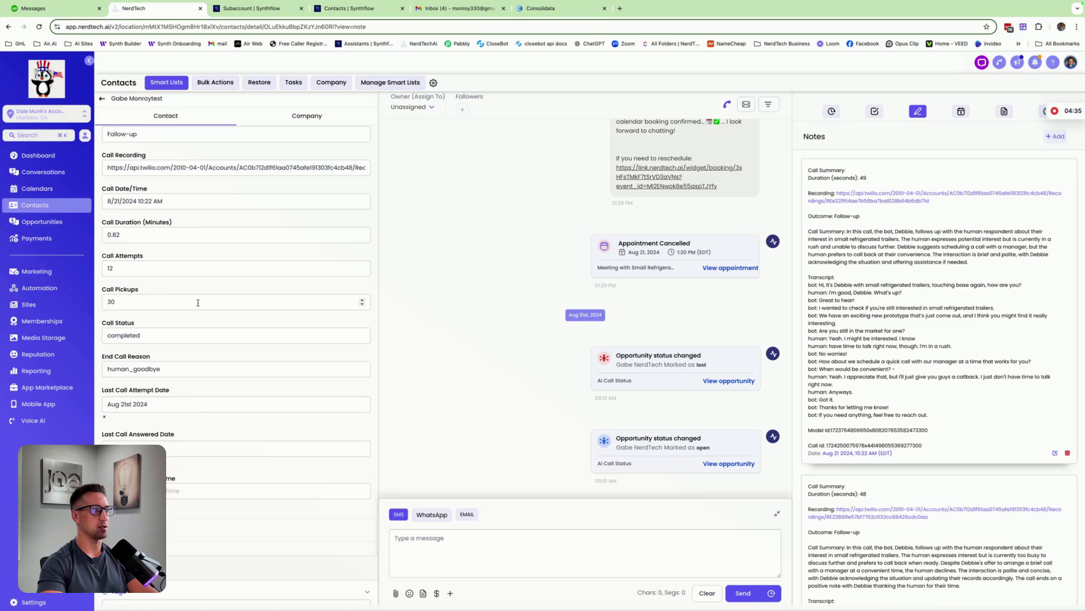
{"action": "scroll", "coordinate": [198, 303], "scroll_direction": "up", "scroll_amount": 1}
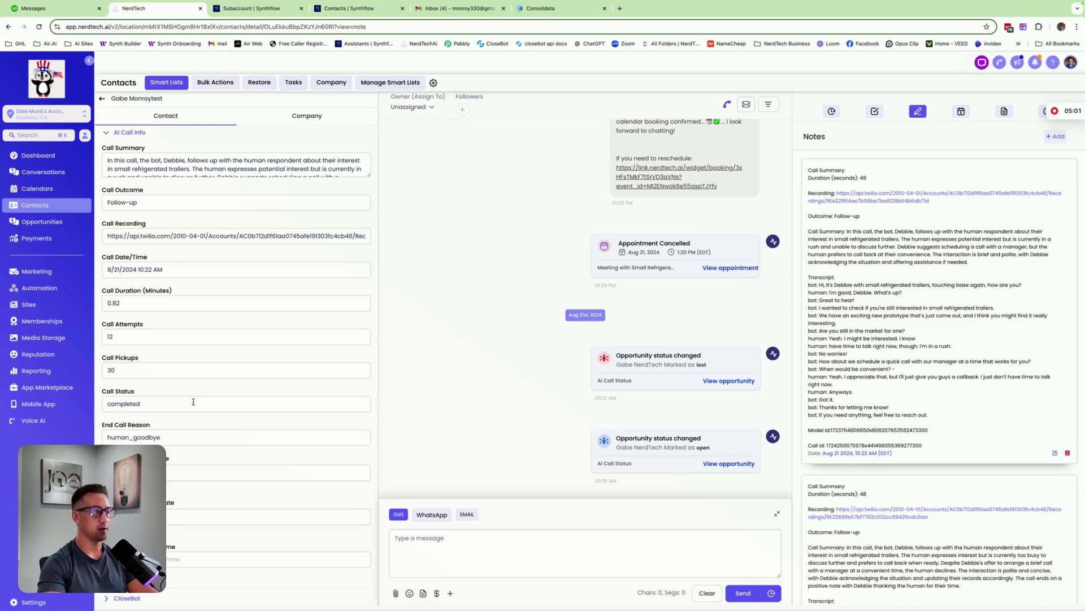
{"action": "scroll", "coordinate": [193, 401], "scroll_direction": "down", "scroll_amount": 3}
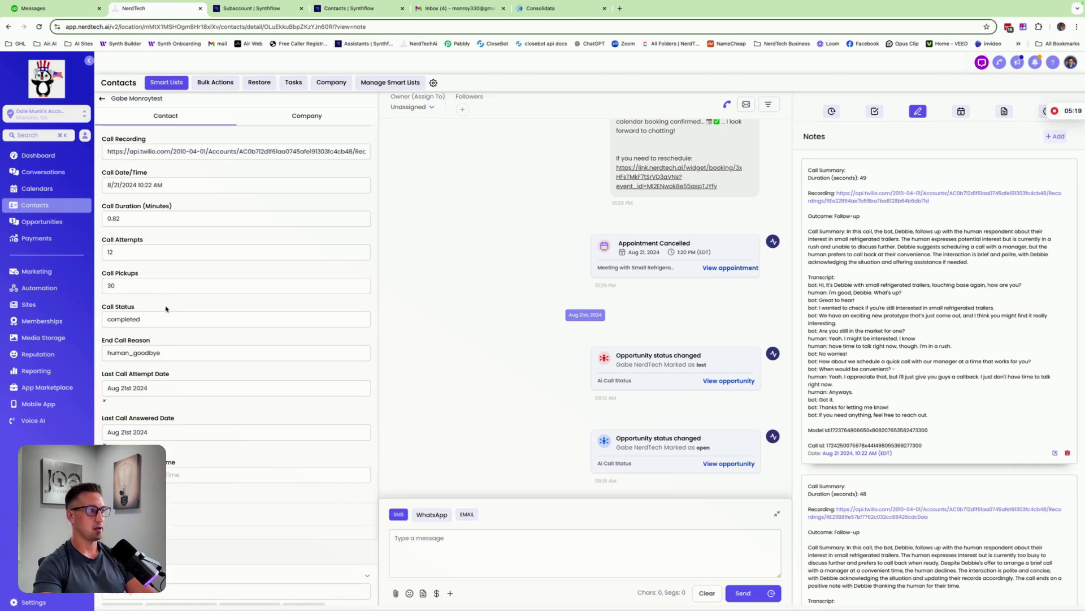
{"action": "scroll", "coordinate": [163, 309], "scroll_direction": "up", "scroll_amount": 2}
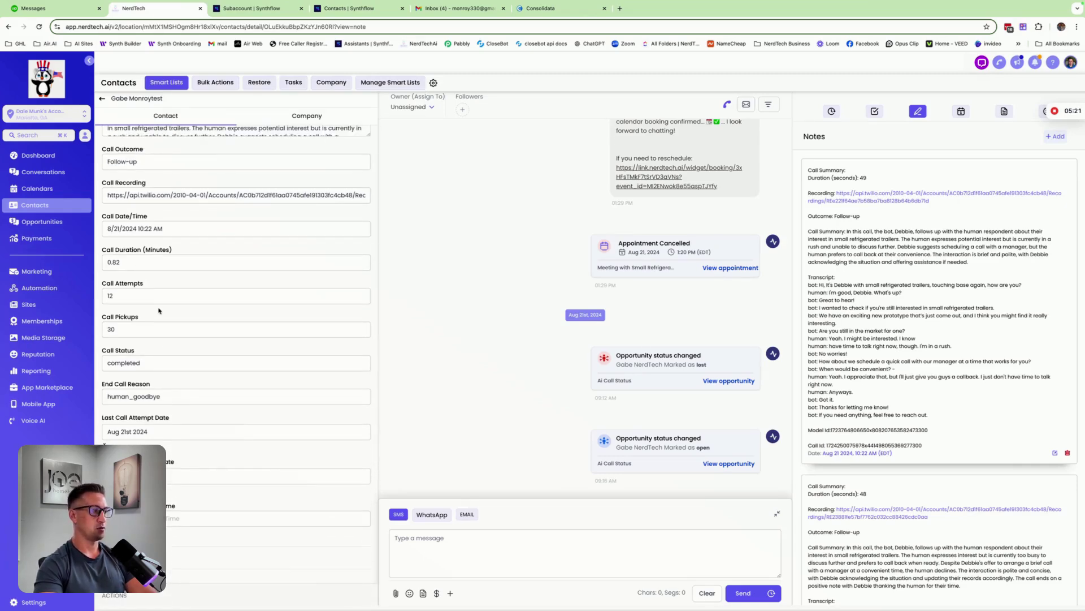